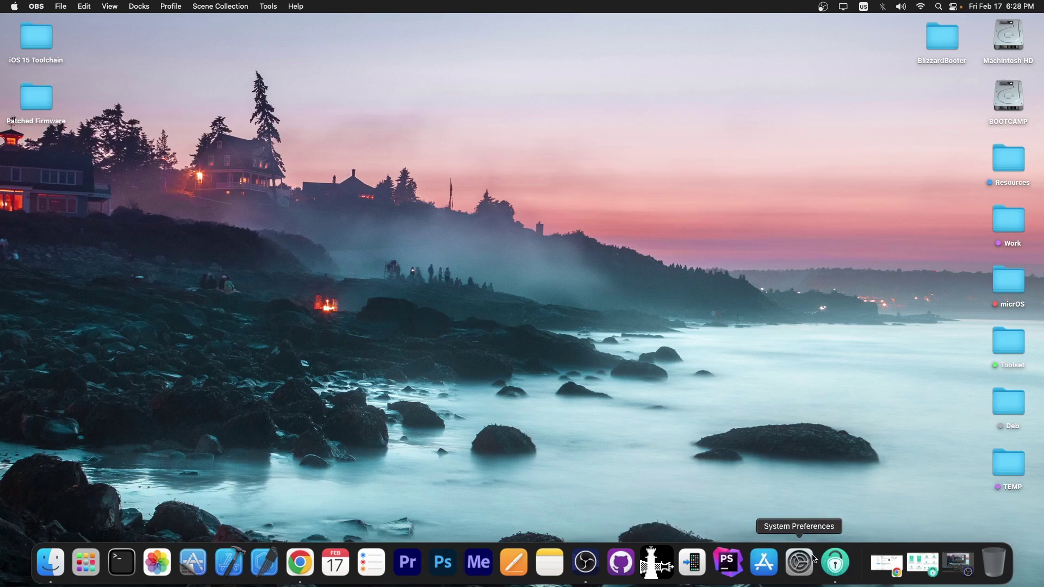
- Launch the AnyUnlock iPhone Password Unlocker app from the Dock
click(852, 561)
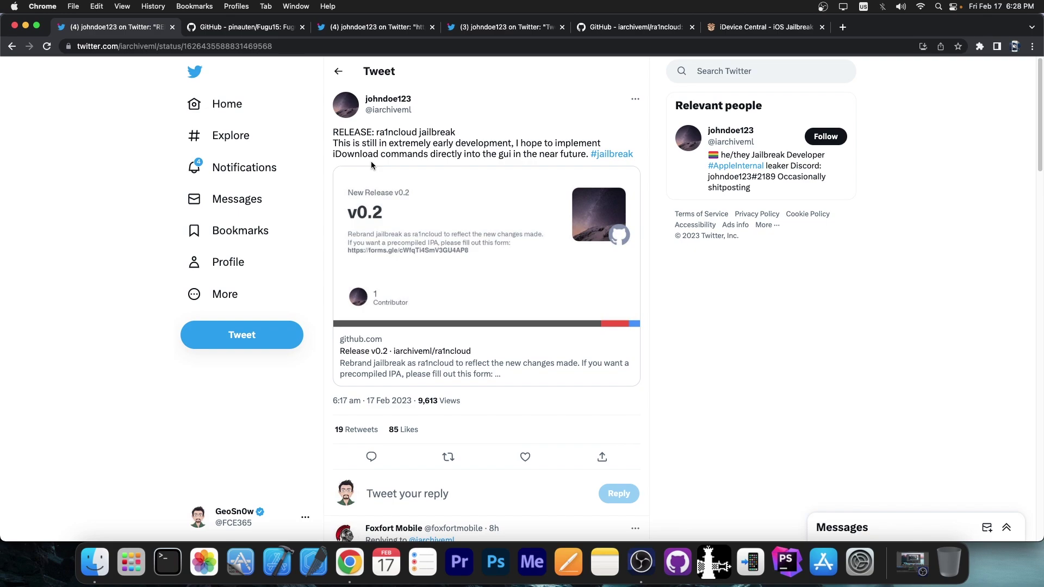
- After reading the ra1ncloud v0.2 release tweet, bring up the iarchiveml/ra1ncloud GitHub repository
click(375, 196)
scroll(142, 163, down, 3)
scroll(144, 139, up, 3)
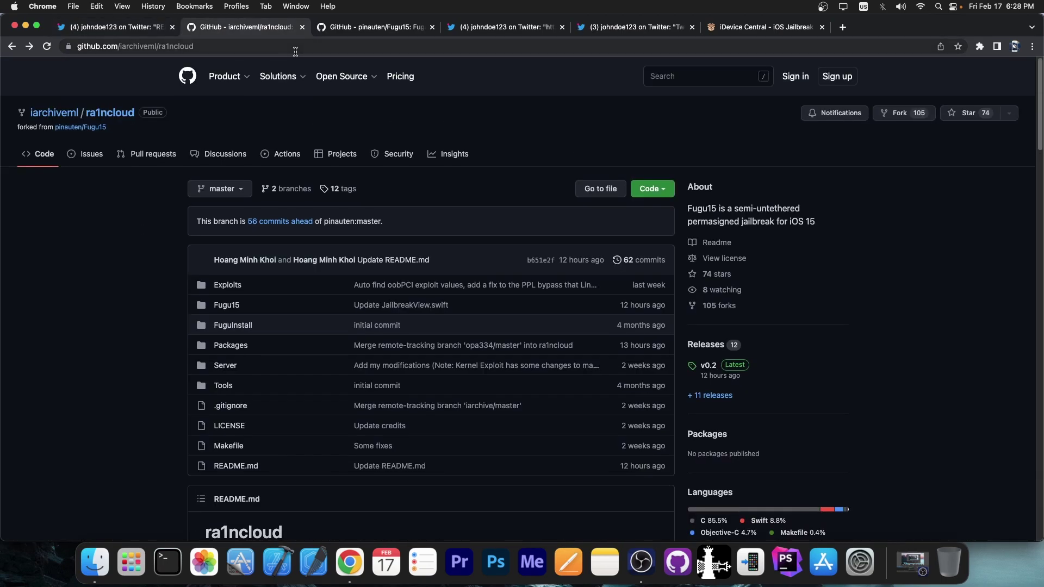
- Read through the pinauten/Fugu15 README, then return to the ra1ncloud release tweet with Cmd+1
click(383, 30)
scroll(277, 186, down, 2)
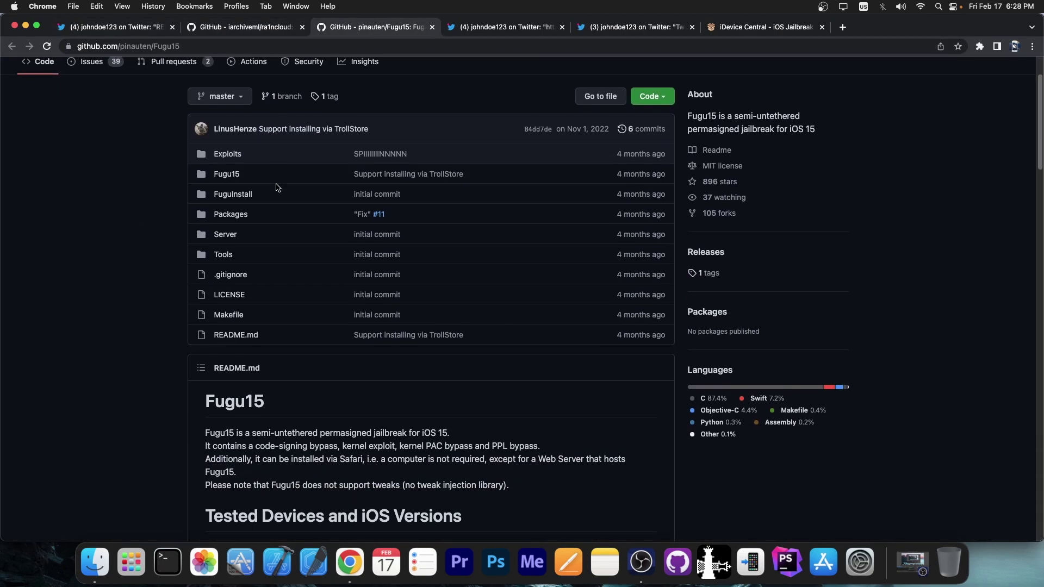
scroll(276, 187, up, 2)
scroll(141, 238, down, 1)
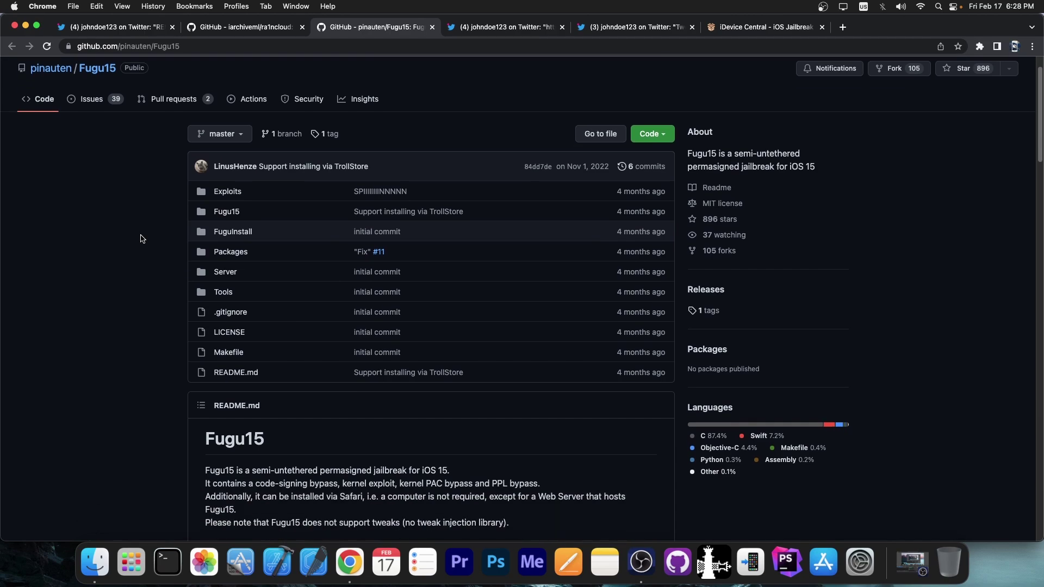
scroll(141, 238, down, 4)
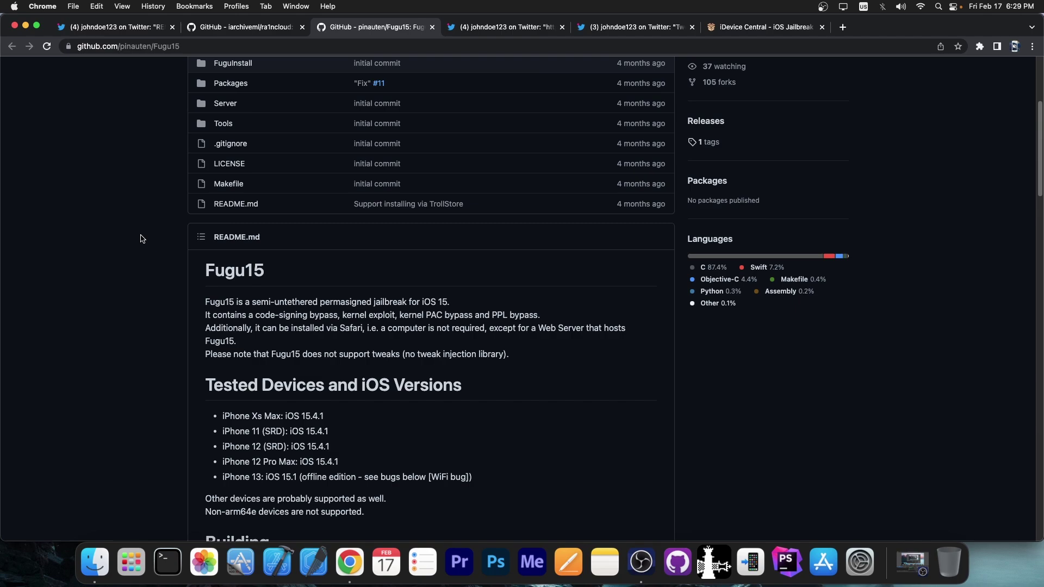
scroll(140, 239, up, 5)
scroll(140, 239, down, 5)
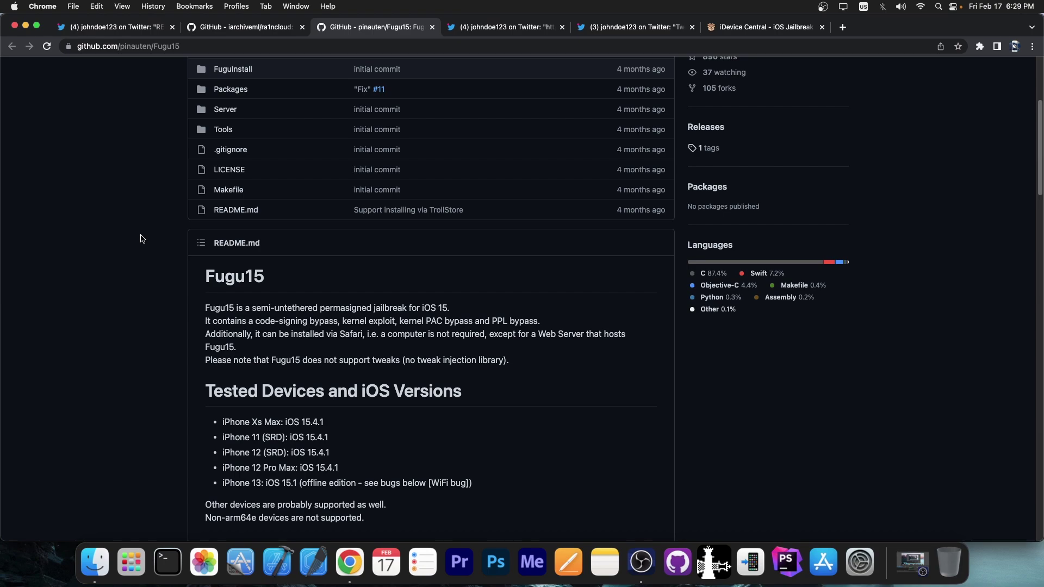
scroll(141, 239, down, 5)
scroll(204, 228, down, 3)
scroll(269, 221, down, 2)
scroll(293, 217, down, 3)
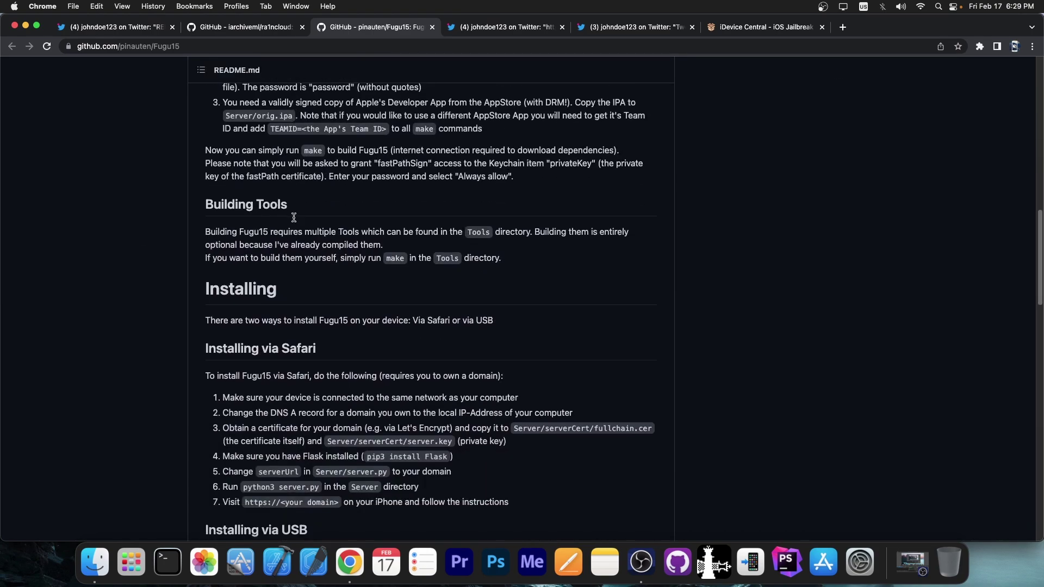
scroll(294, 217, down, 1)
scroll(294, 220, down, 4)
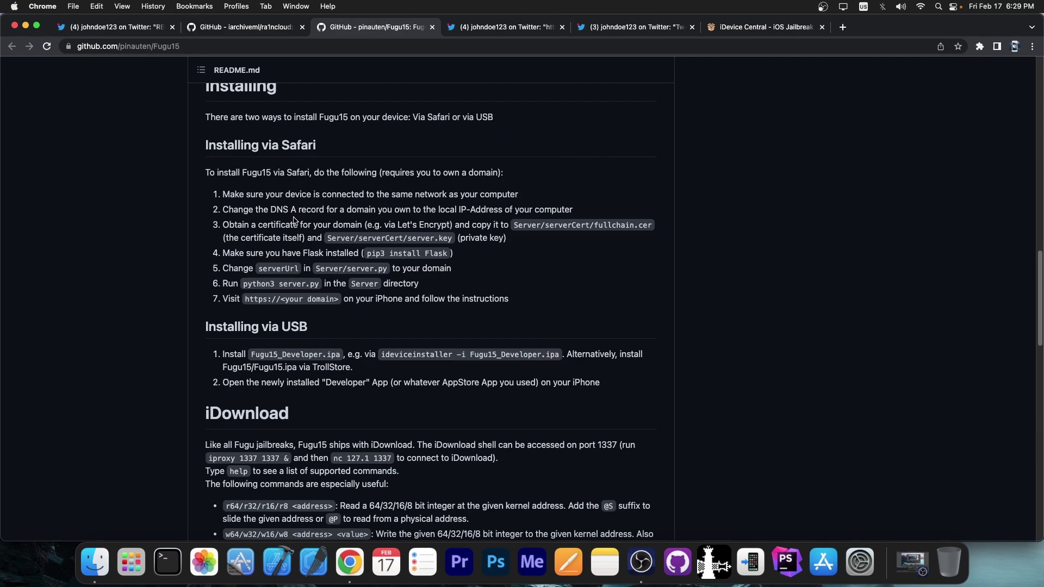
scroll(294, 219, up, 3)
scroll(294, 219, up, 5)
scroll(270, 136, up, 5)
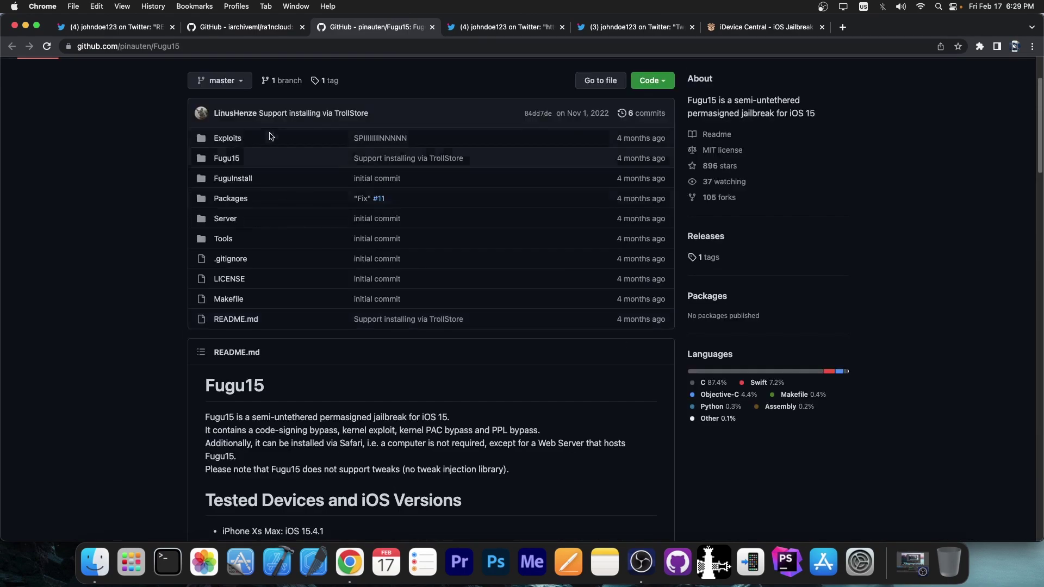
scroll(270, 137, up, 2)
key(super+1)
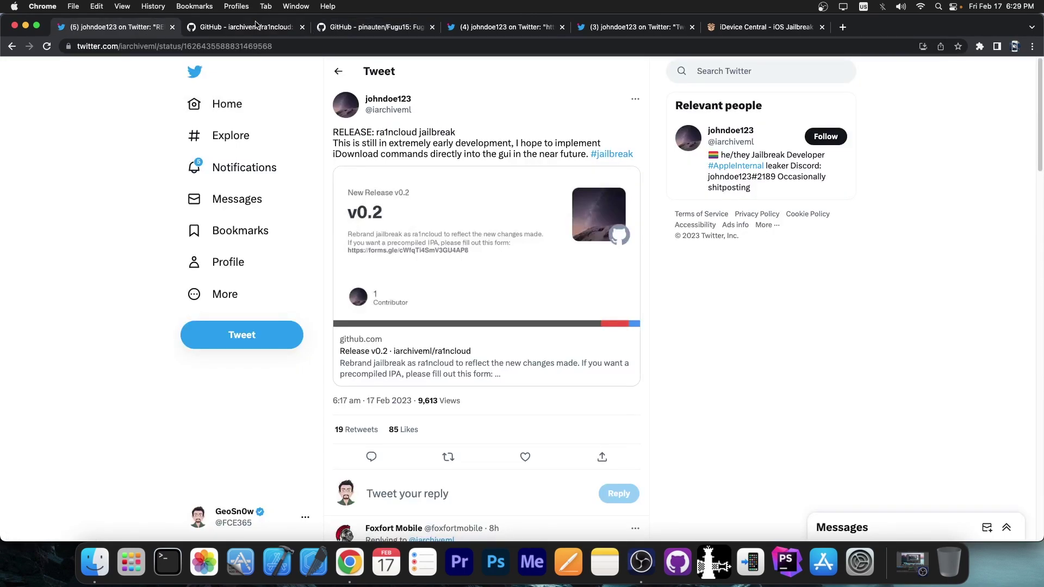
- Scroll the ra1ncloud README, pause the demo video tweet at 0:04, and return to the README
click(245, 28)
mouse_move(278, 76)
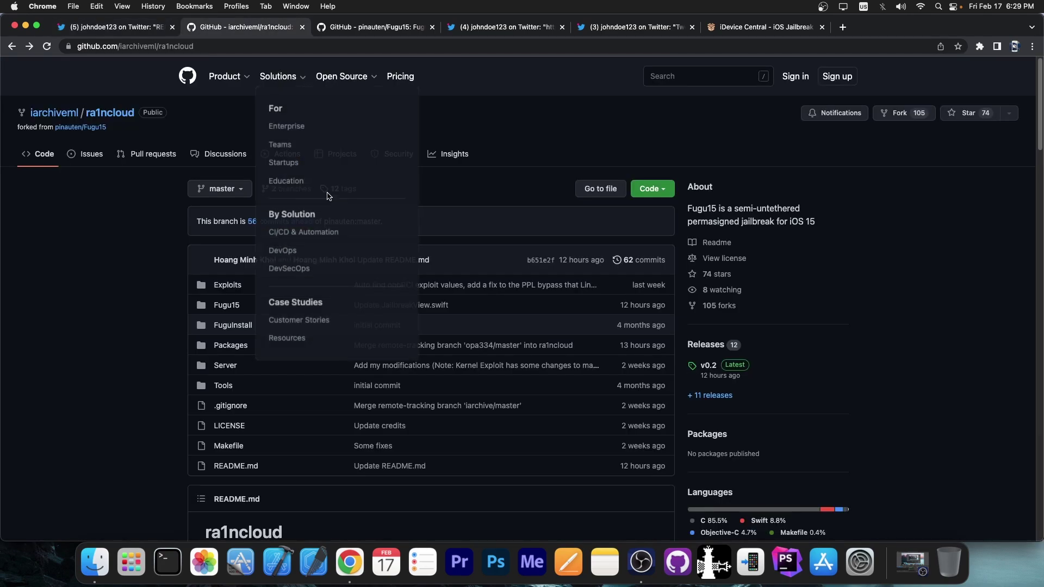
scroll(155, 315, down, 5)
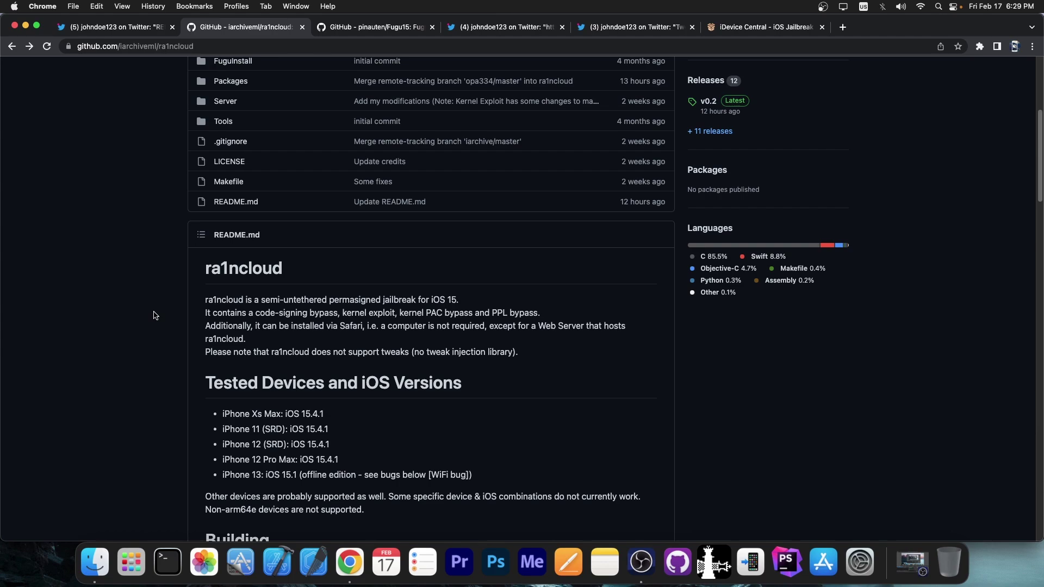
key(super+4)
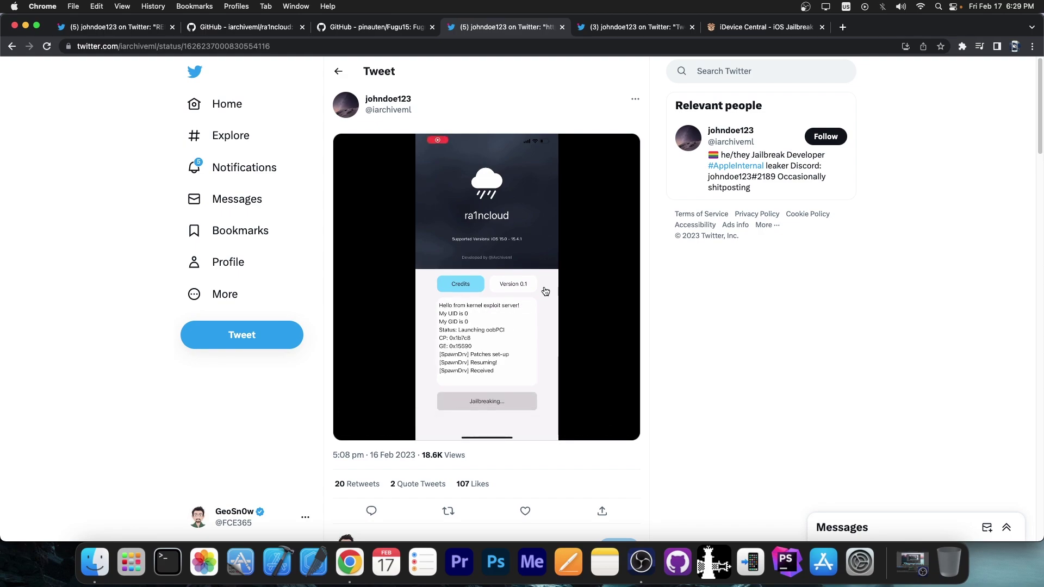
click(545, 292)
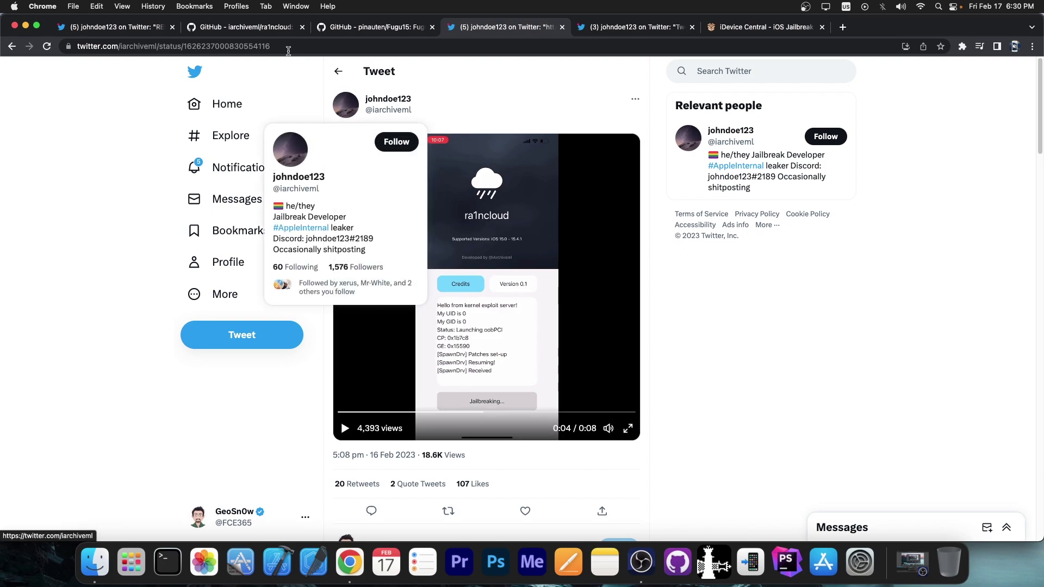
key(super+2)
scroll(405, 218, up, 1)
scroll(327, 204, down, 2)
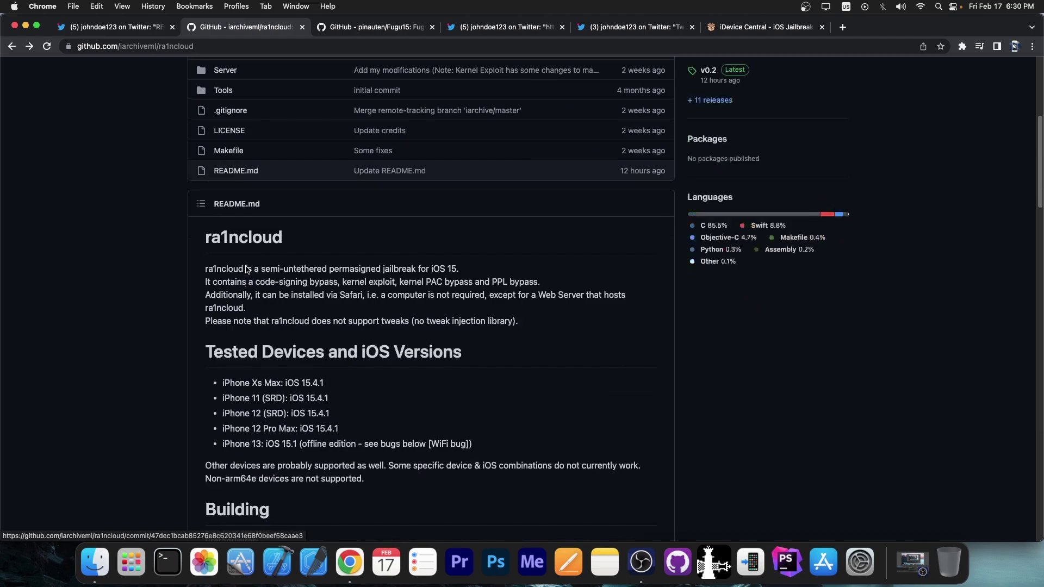
scroll(256, 189, down, 1)
scroll(291, 184, down, 3)
scroll(245, 229, down, 8)
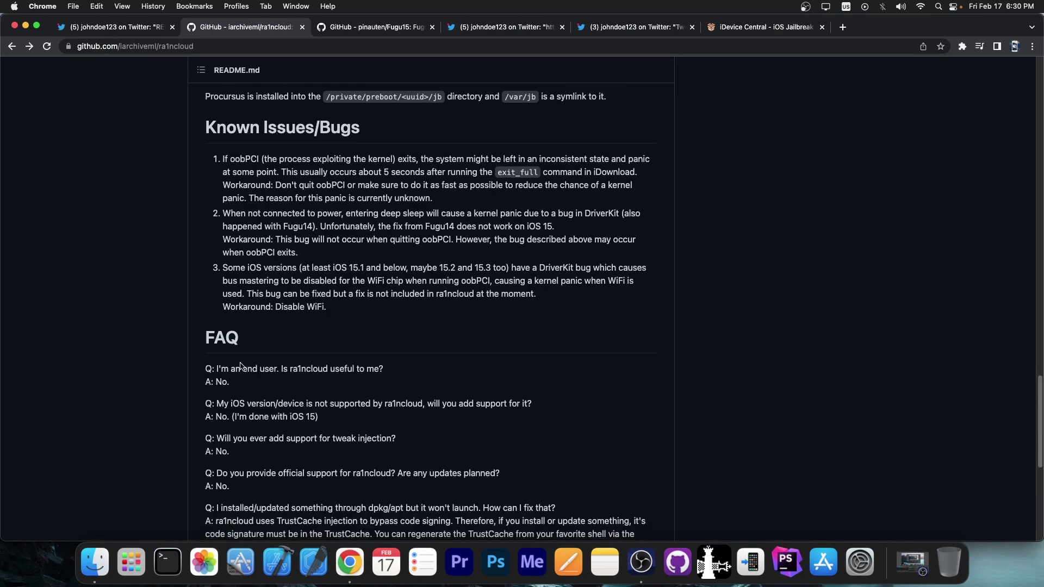
scroll(222, 272, down, 2)
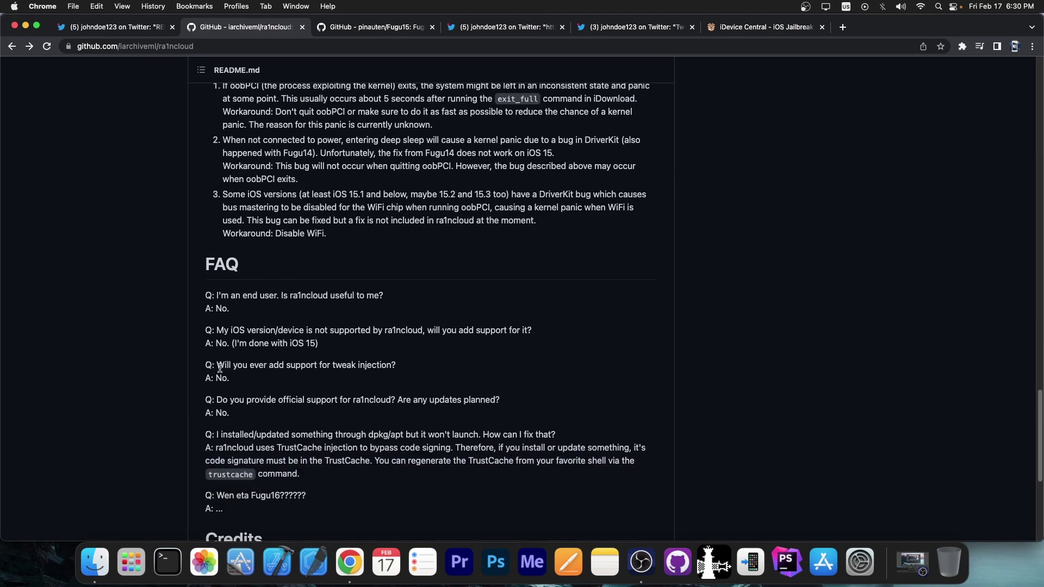
- Compare the FAQ tweak-injection answer with Fugu15's README, then view ra1ncloud's repository from the top
drag(216, 365, 260, 380)
click(292, 375)
click(371, 27)
scroll(292, 312, down, 10)
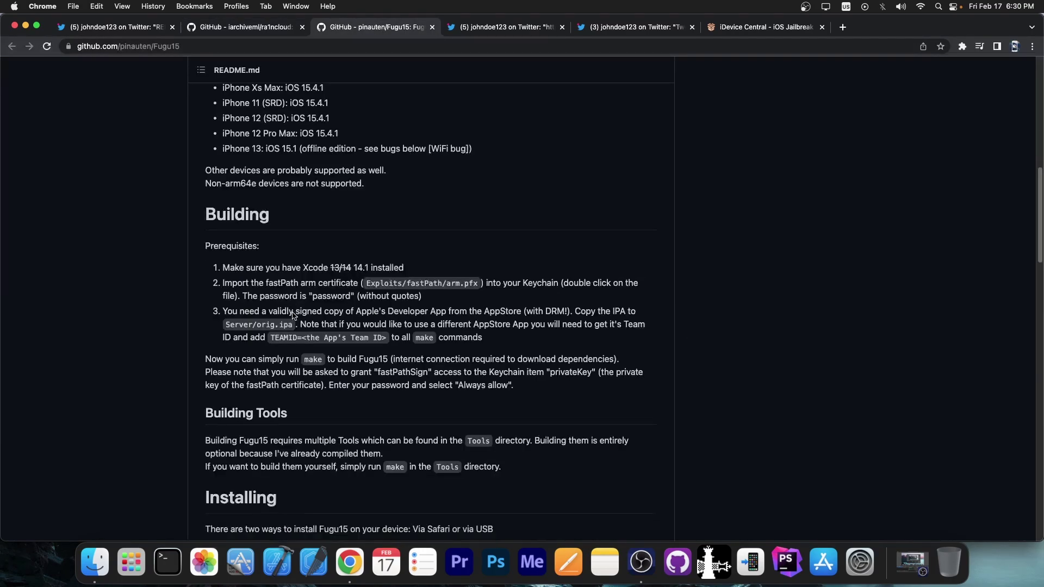
scroll(292, 313, down, 5)
scroll(292, 312, down, 10)
drag(368, 360, 209, 204)
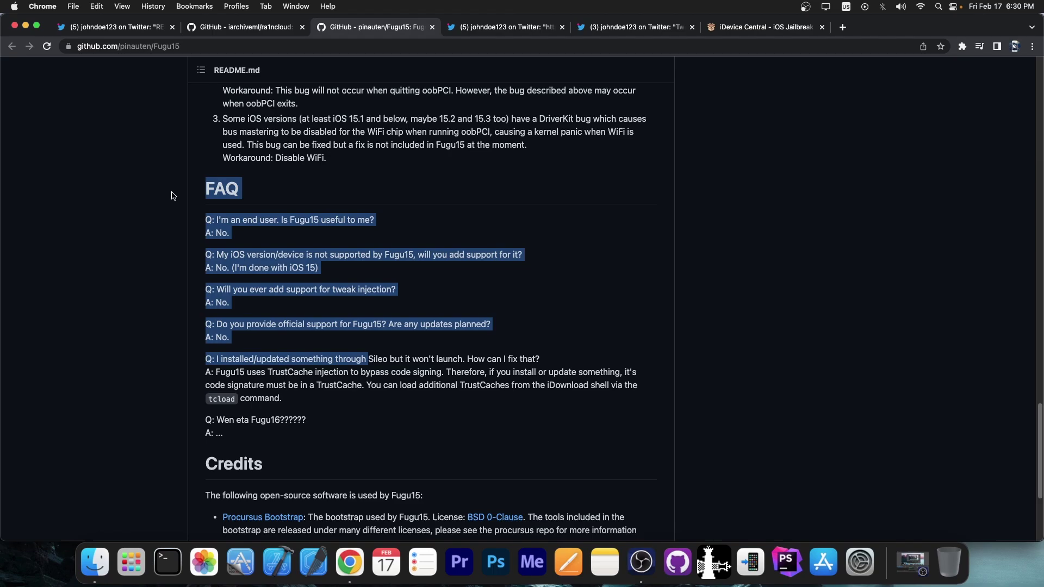
scroll(287, 237, up, 10)
scroll(287, 237, up, 10)
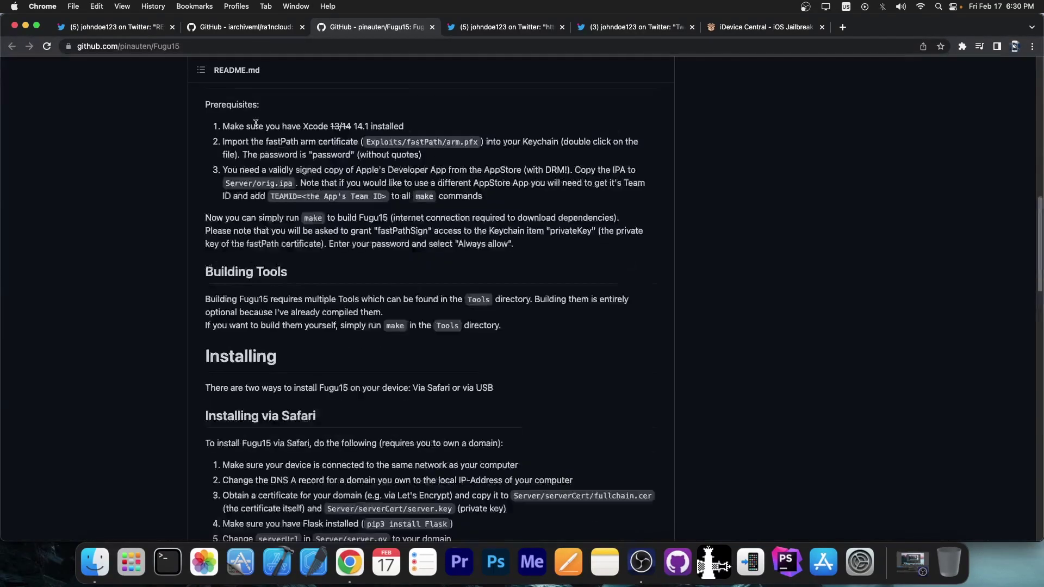
click(225, 27)
scroll(263, 164, up, 10)
scroll(263, 163, up, 10)
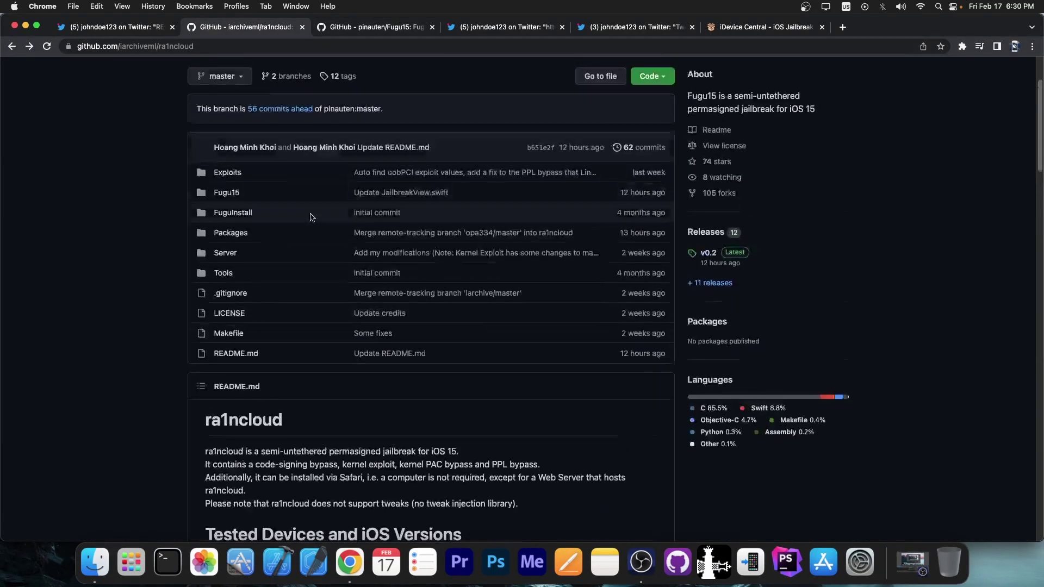
scroll(327, 179, up, 5)
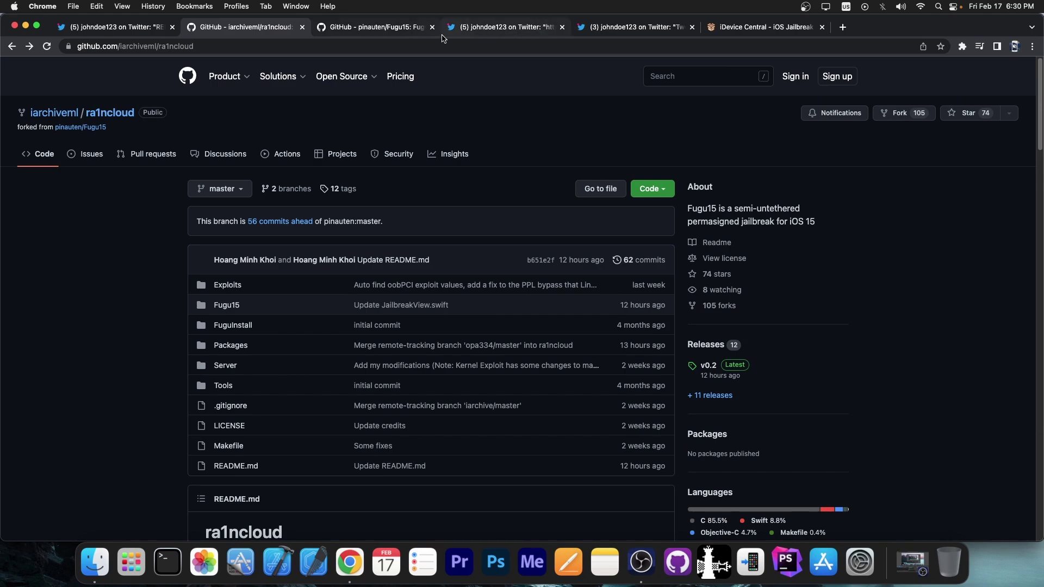
- Enlarge the SpringBoard tweak-injection tweet's second photo, then go back to the ra1ncloud repository
click(526, 35)
click(583, 30)
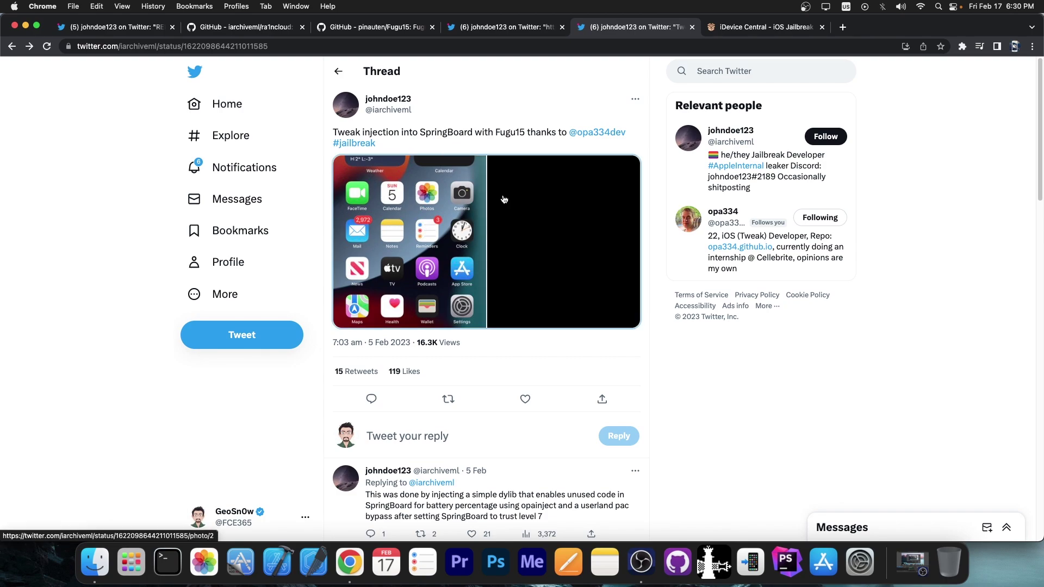
click(529, 201)
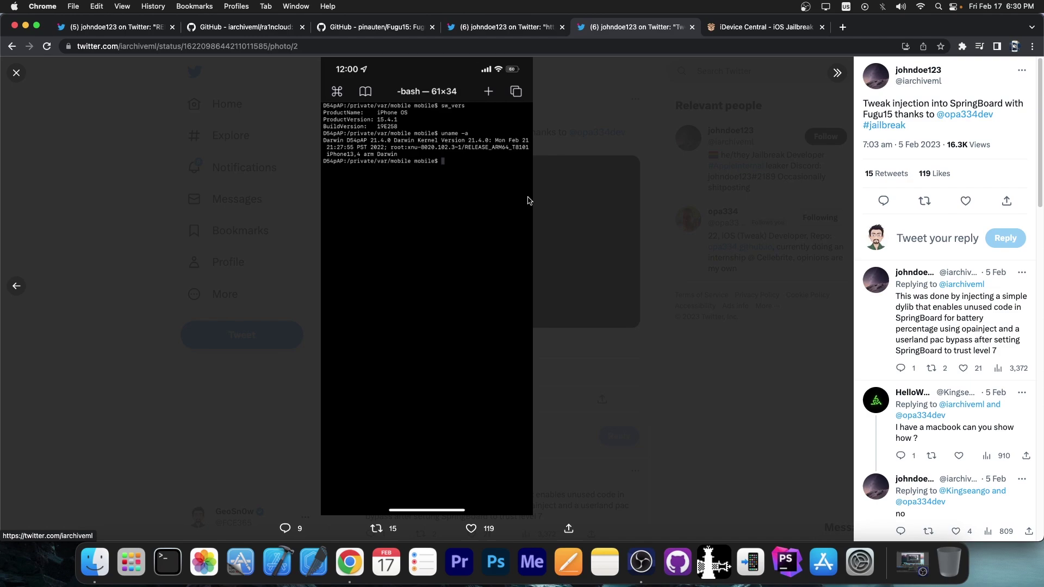
click(245, 27)
scroll(70, 176, down, 2)
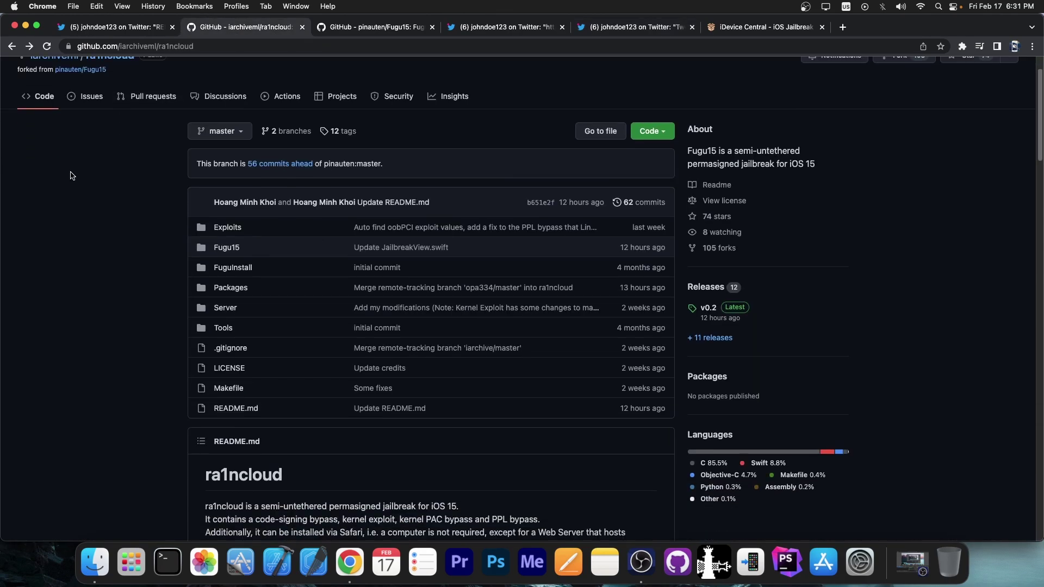
scroll(211, 333, down, 2)
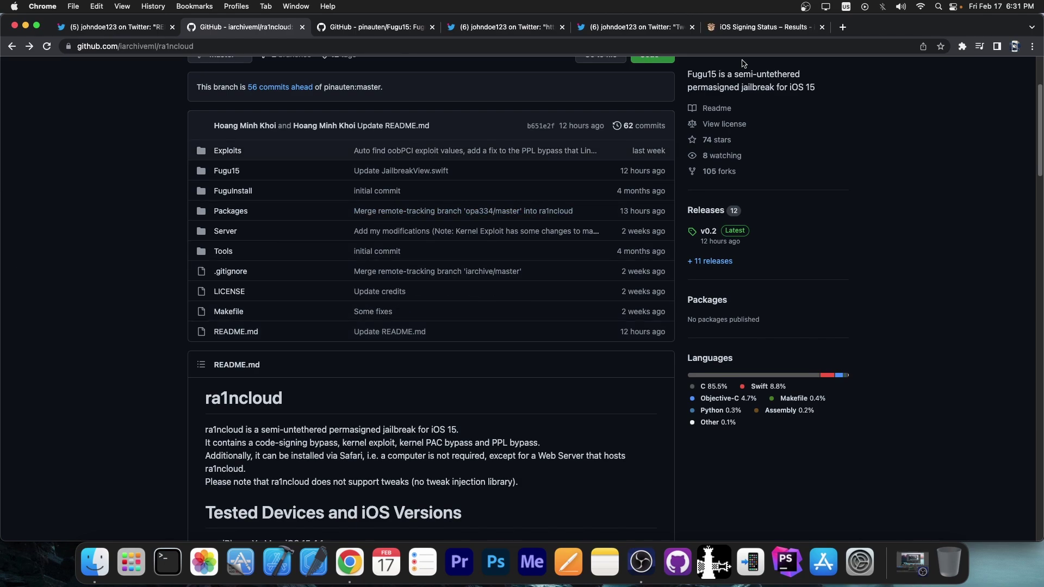
- Move from the ra1ncloud repository to the iOS Signing Status – Results page
click(755, 29)
scroll(266, 265, down, 3)
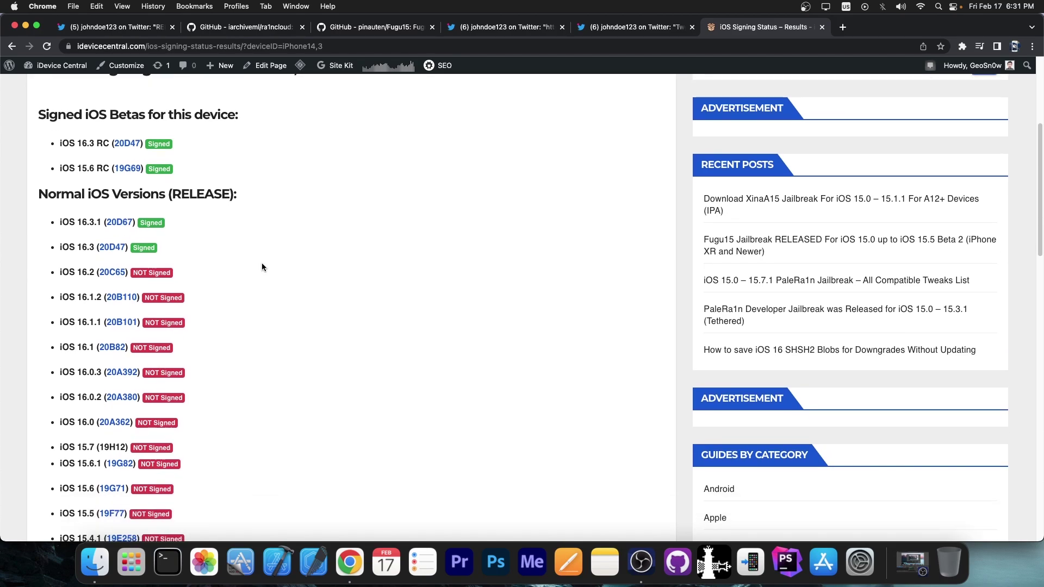
scroll(118, 404, down, 2)
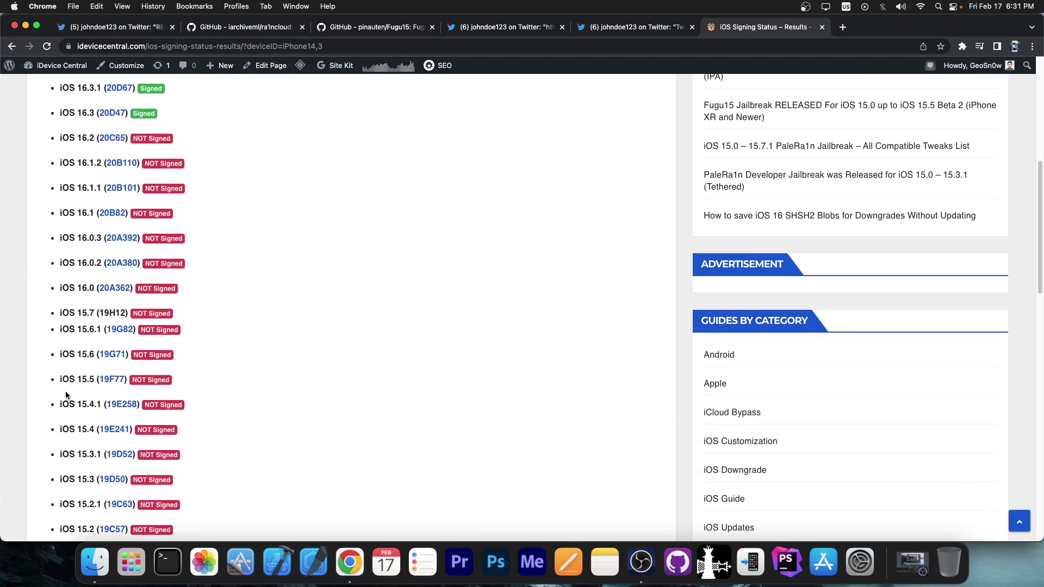
- Highlight the unsigned iOS 15.4.1 and 15.4 entries, cross-check the Fugu15 and ra1ncloud repositories, then clear the highlight
mouse_move(58, 405)
mouse_down()
mouse_move(173, 441)
mouse_move(162, 297)
mouse_up()
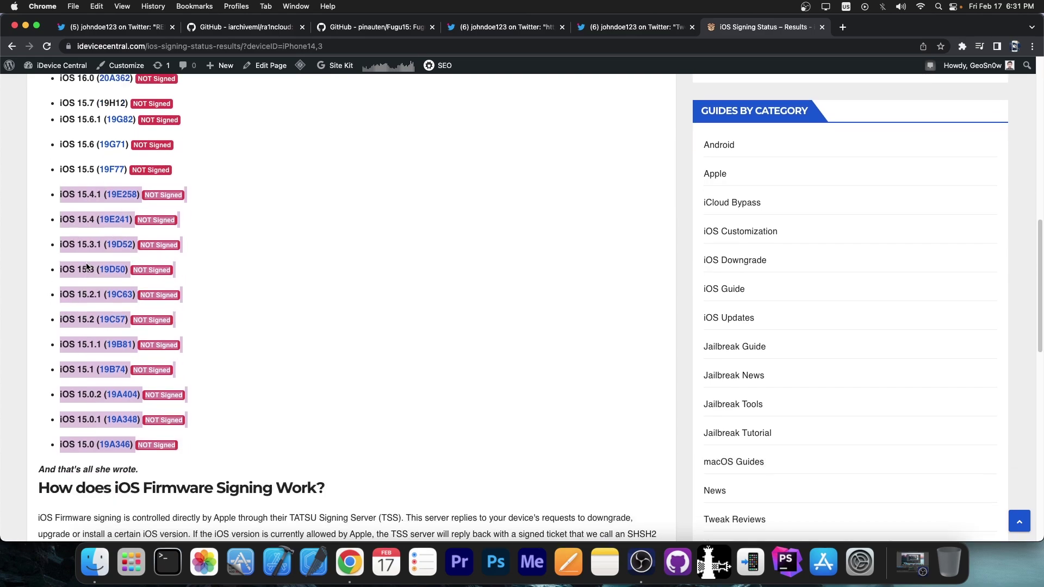
scroll(87, 267, up, 2)
mouse_move(192, 247)
mouse_down()
mouse_move(48, 209)
mouse_move(49, 174)
mouse_up()
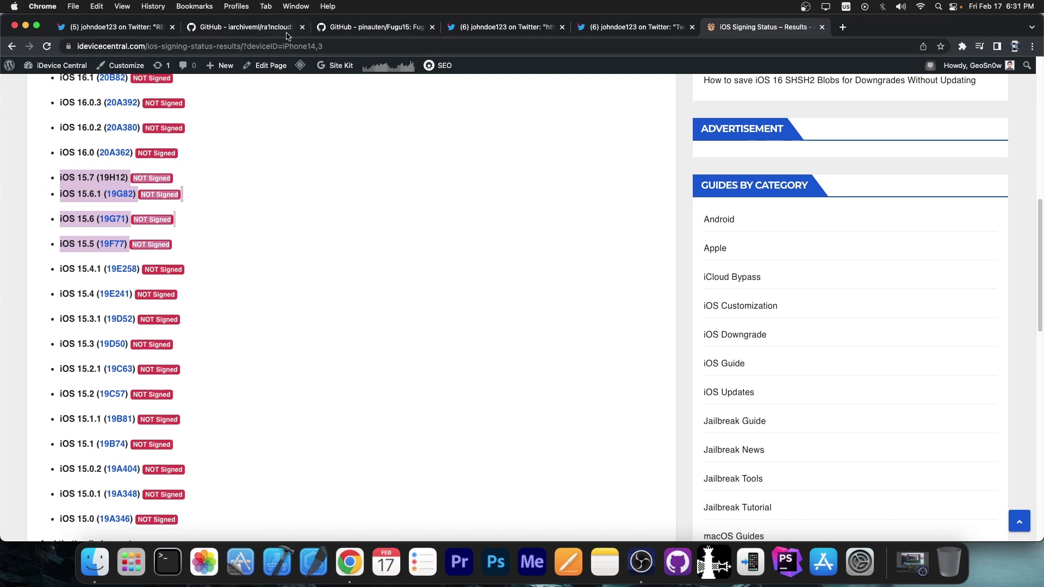
click(345, 27)
scroll(244, 190, up, 5)
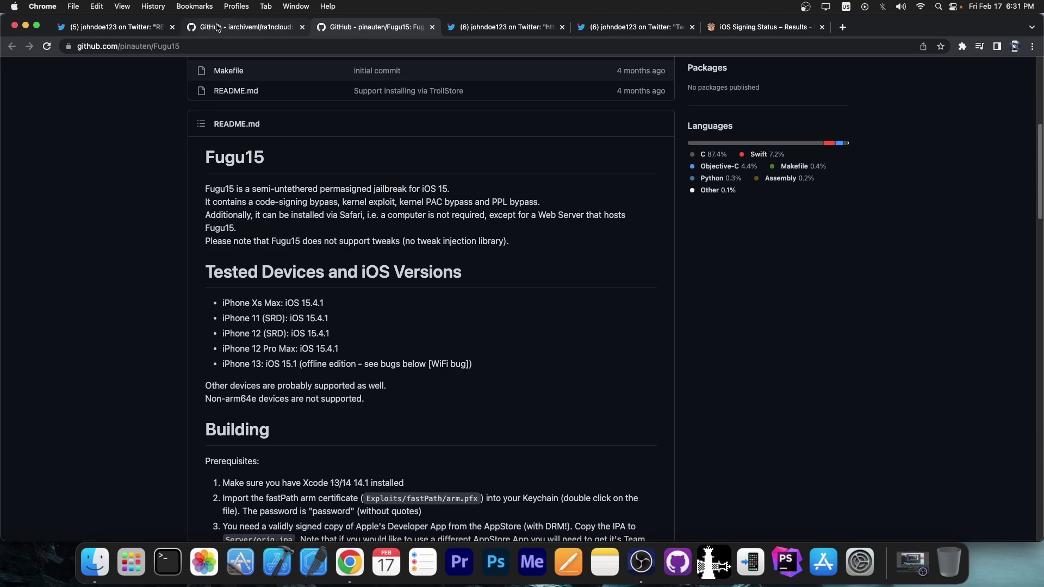
click(220, 27)
click(758, 27)
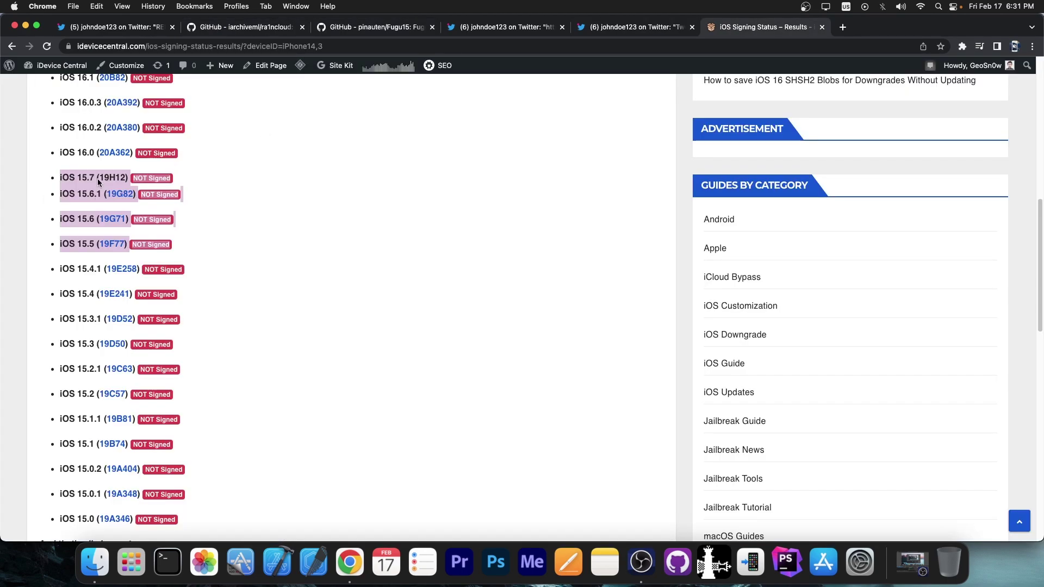
click(182, 210)
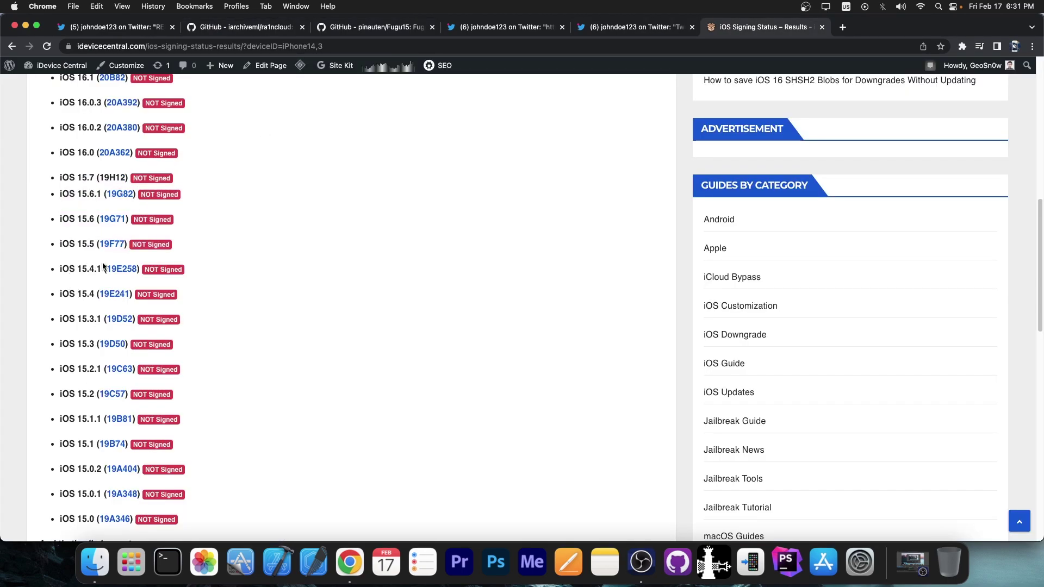
scroll(118, 440, up, 15)
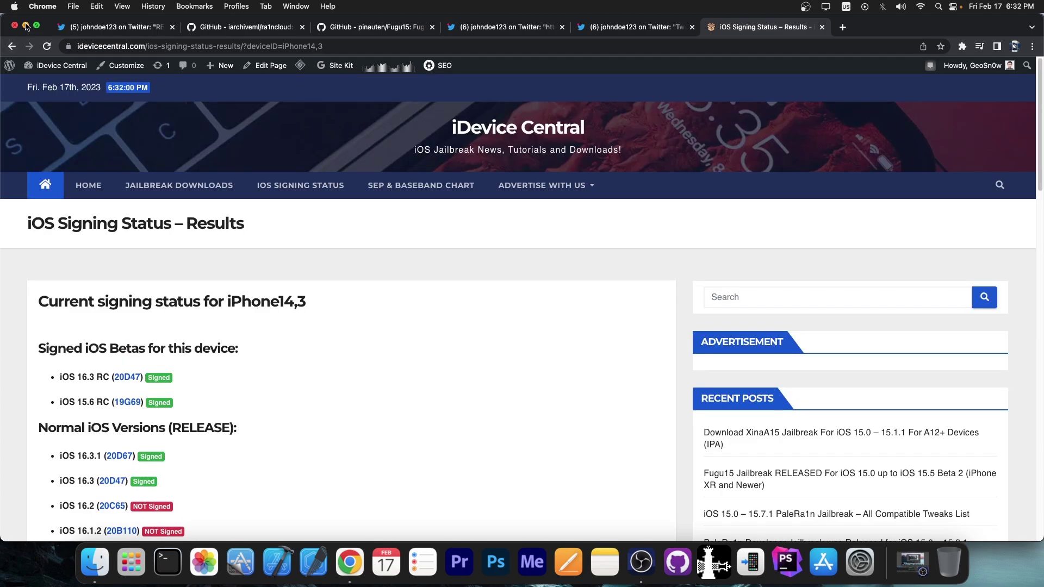
- Revisit the ra1ncloud repository and release tweet, then minimize Chrome with Cmd+M
click(233, 29)
scroll(198, 158, down, 5)
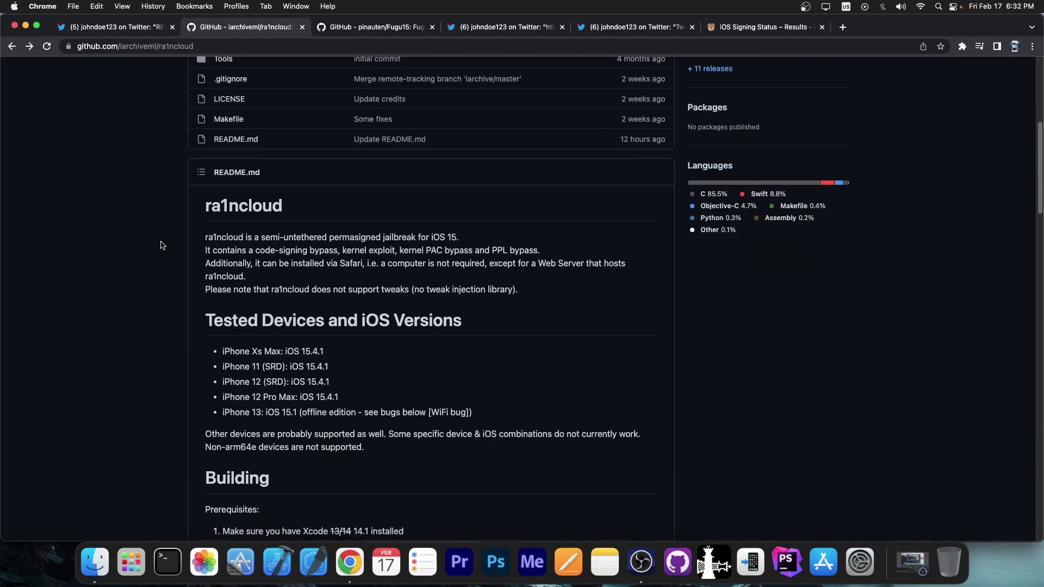
click(121, 28)
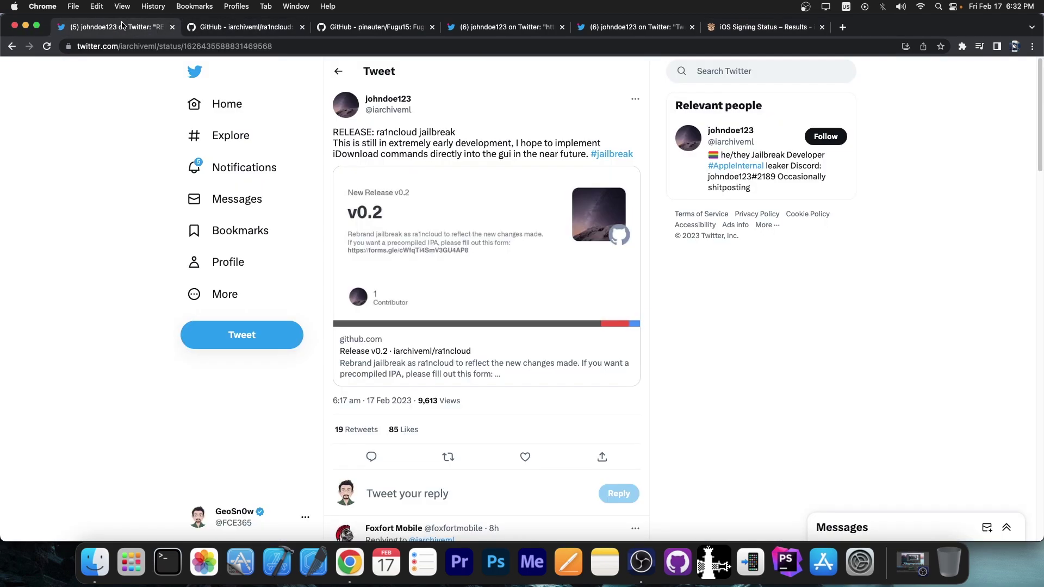
click(241, 27)
scroll(365, 283, up, 3)
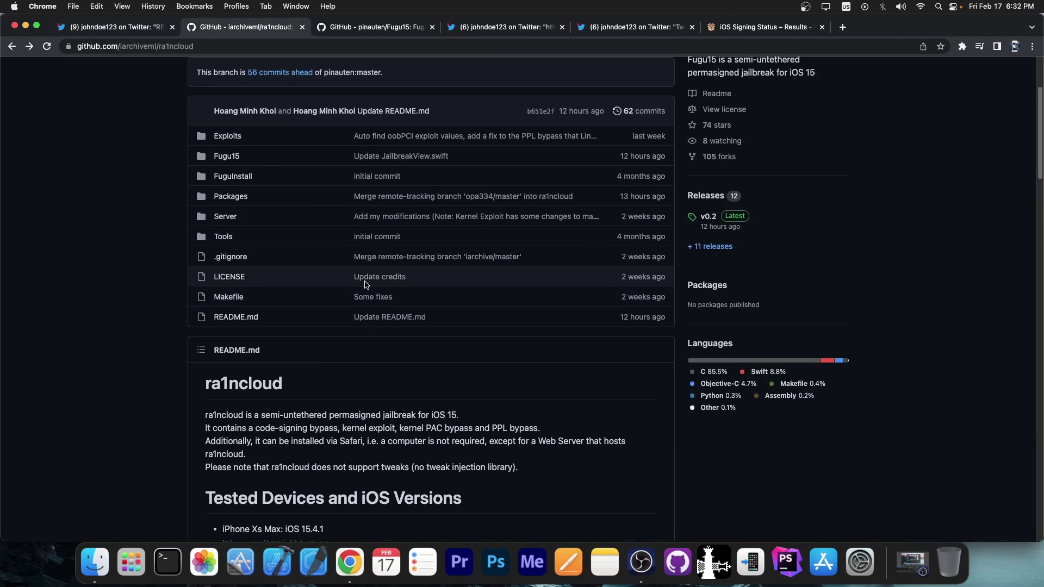
key(super+m)
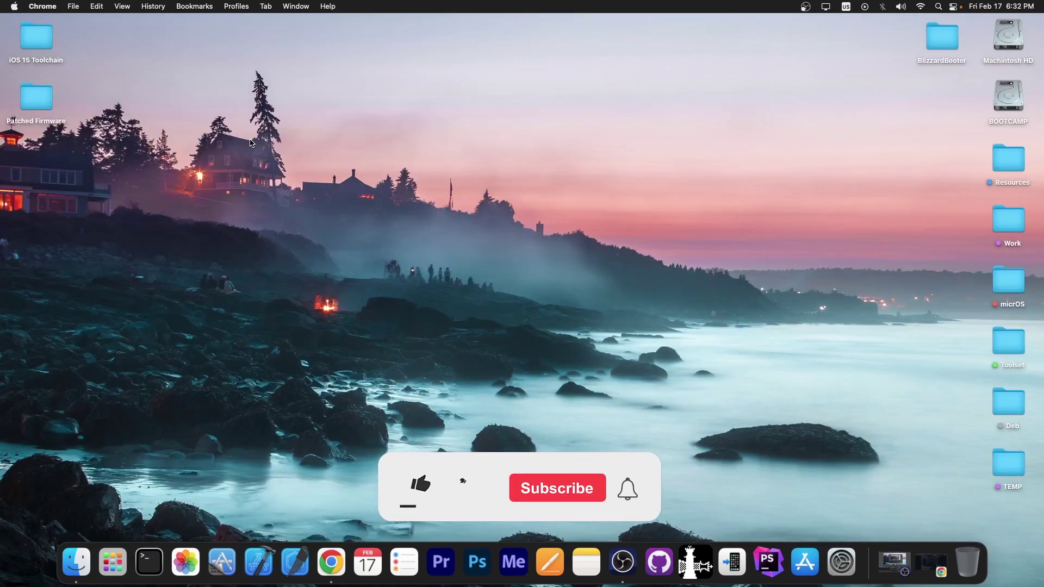